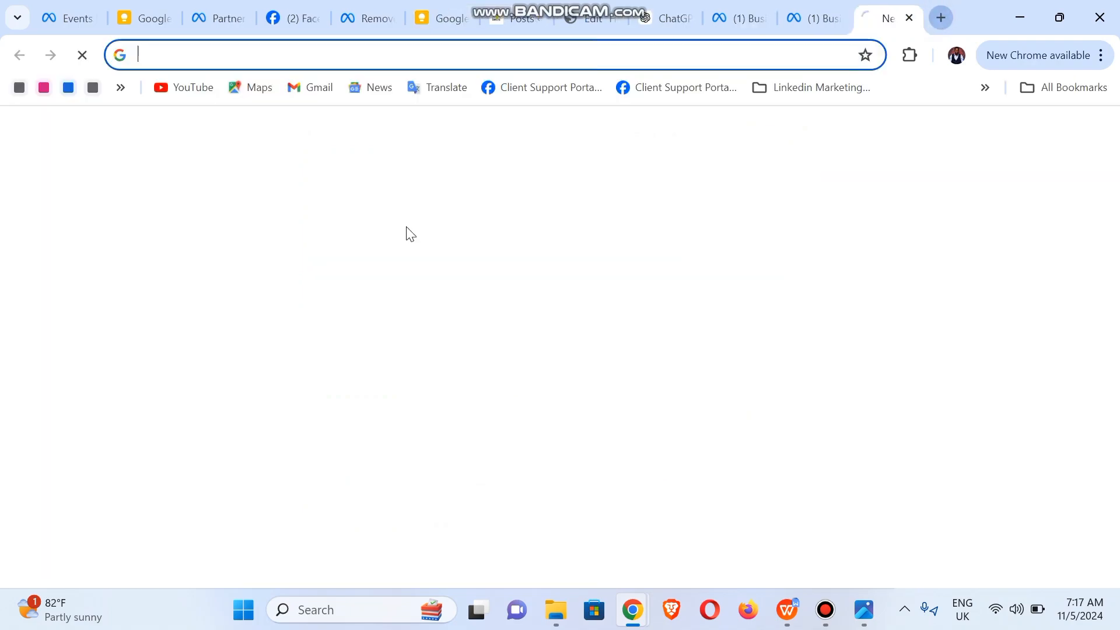
# - Open the Meta Business Suite home page at business.facebook.com/latest/home
pyautogui.write('bu')
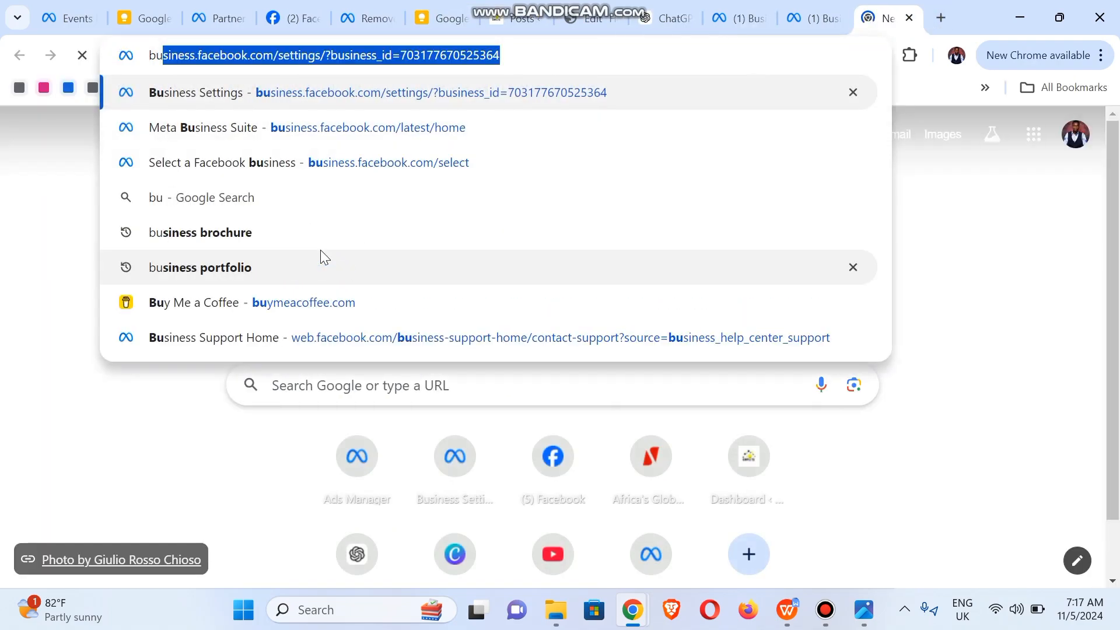
pyautogui.hotkey('ctrl', 'a')
pyautogui.write('la')
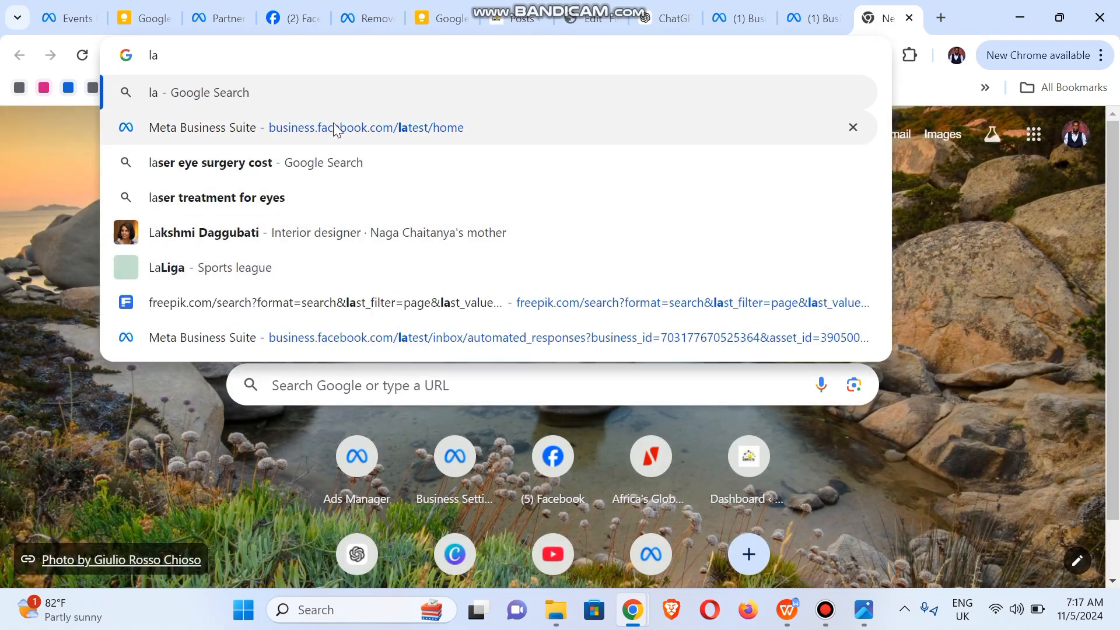
pyautogui.click(404, 134)
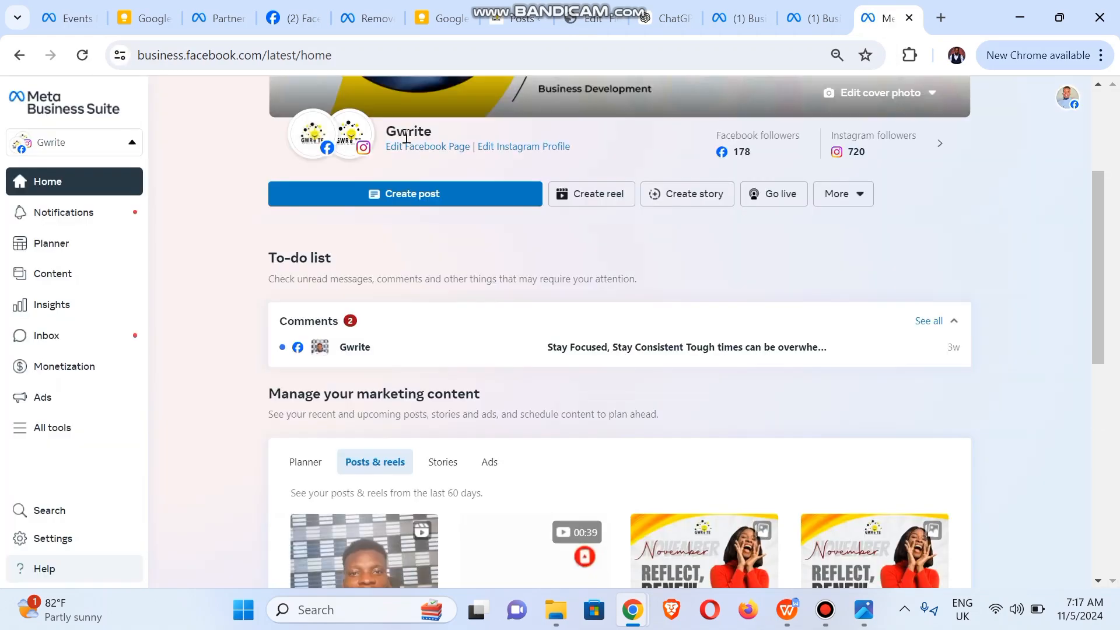
# - Search the business assets for "chid" and switch to the Real Estate with Chidiogo page
pyautogui.click(76, 143)
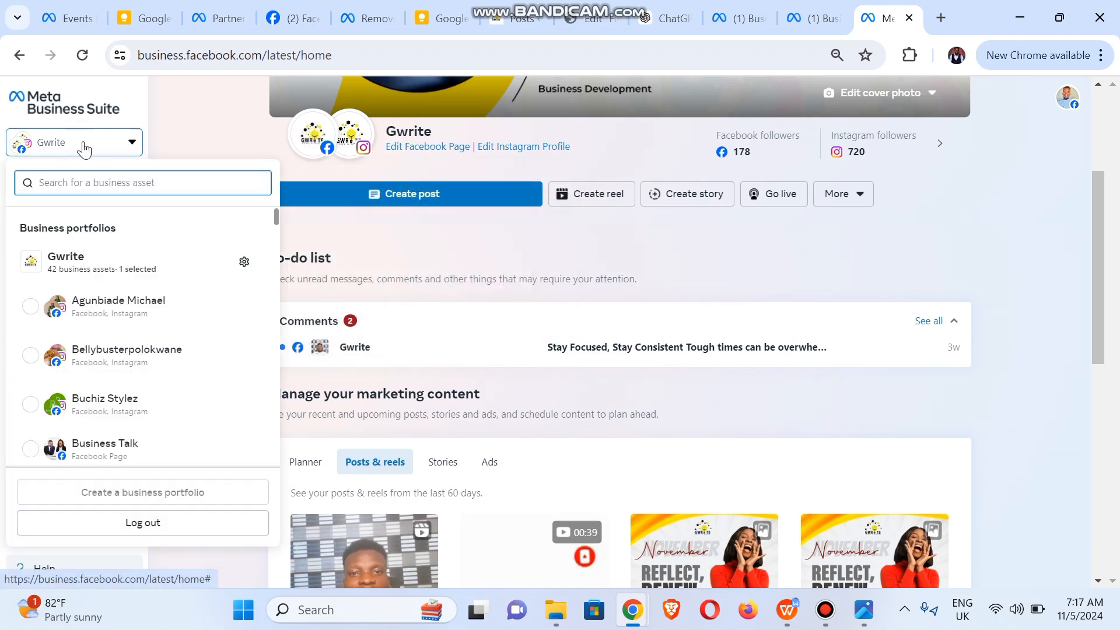
pyautogui.click(95, 183)
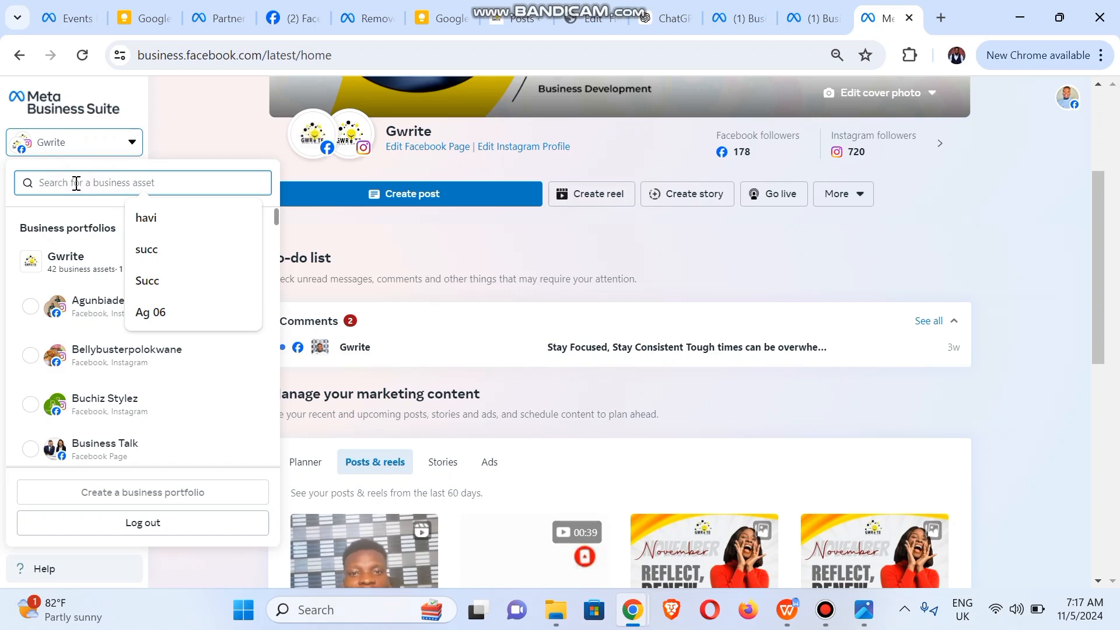
pyautogui.write('chid')
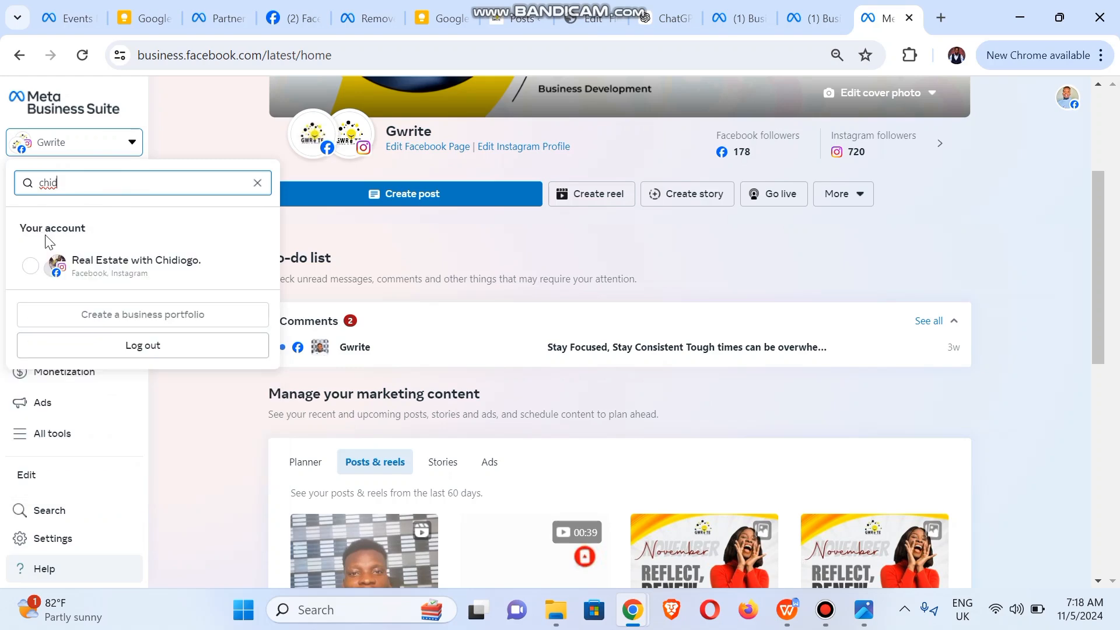
pyautogui.click(29, 265)
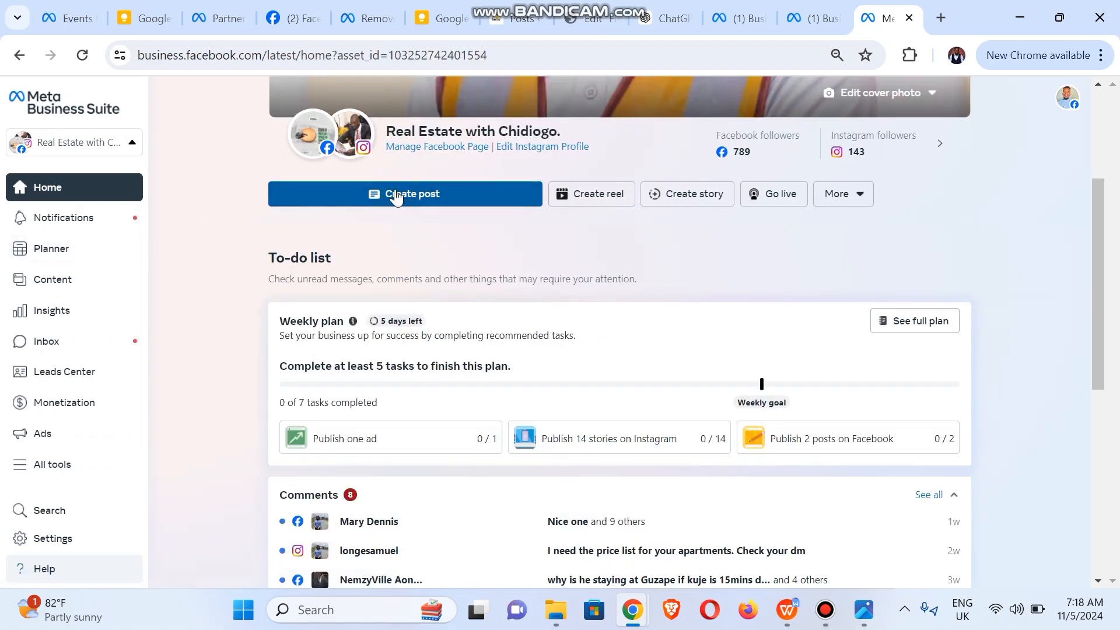
# - Create a new post and add the photo IMG-20241028-WA0004 from Downloads
pyautogui.click(396, 196)
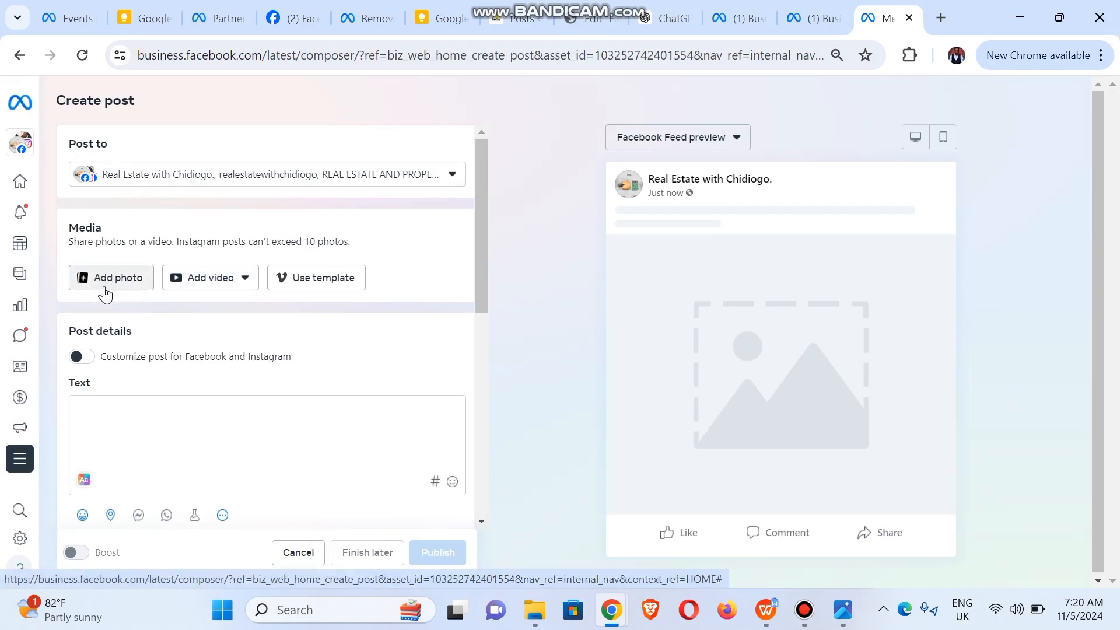
pyautogui.click(104, 293)
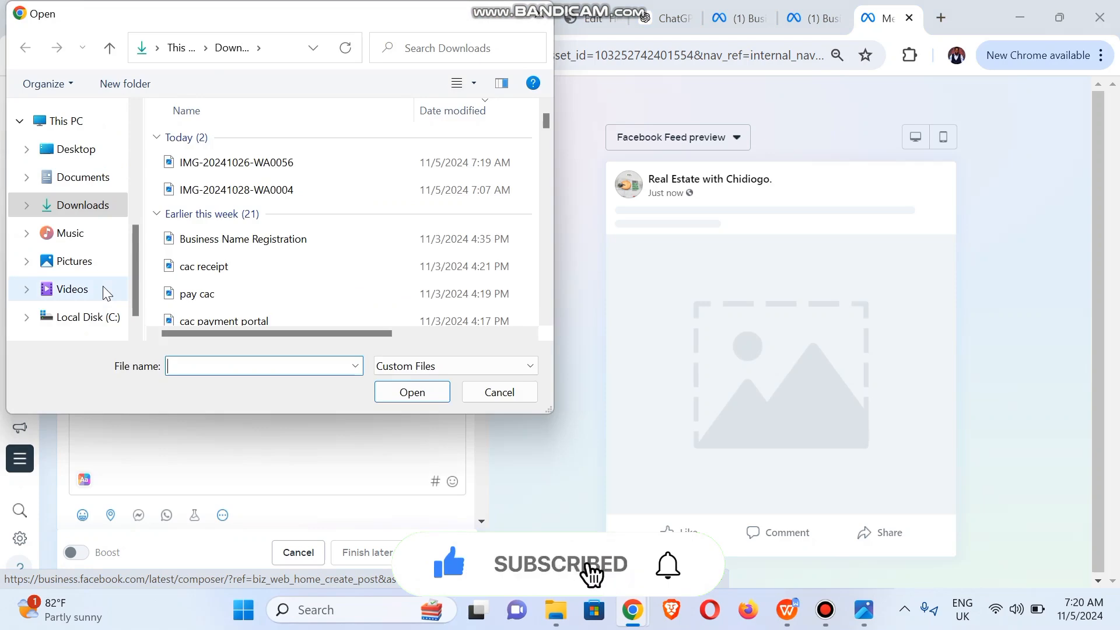
pyautogui.click(283, 186)
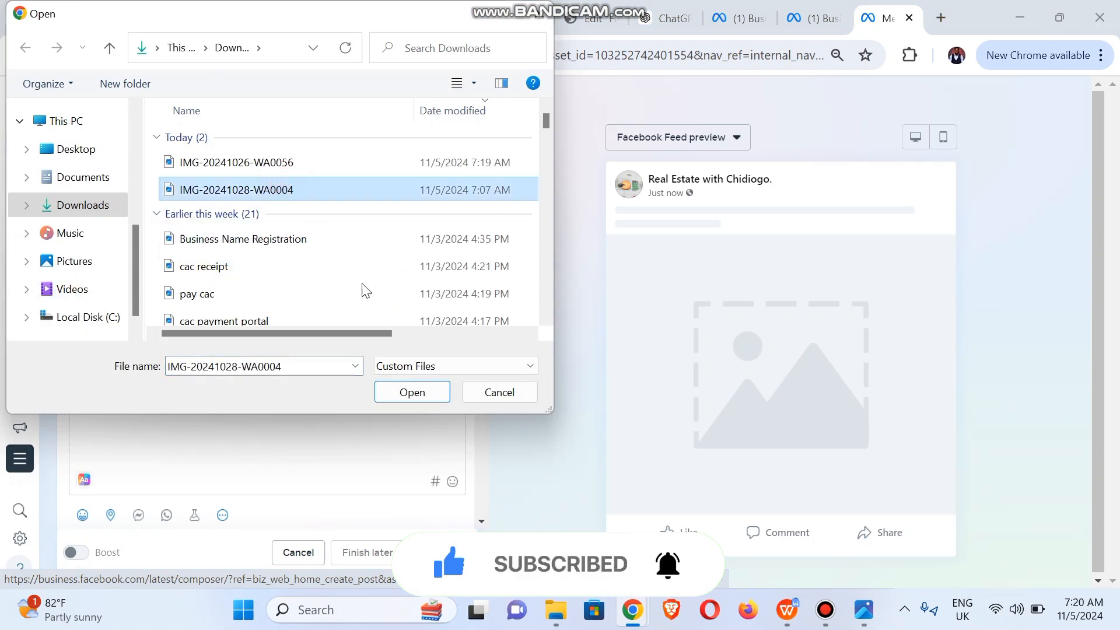
pyautogui.click(398, 399)
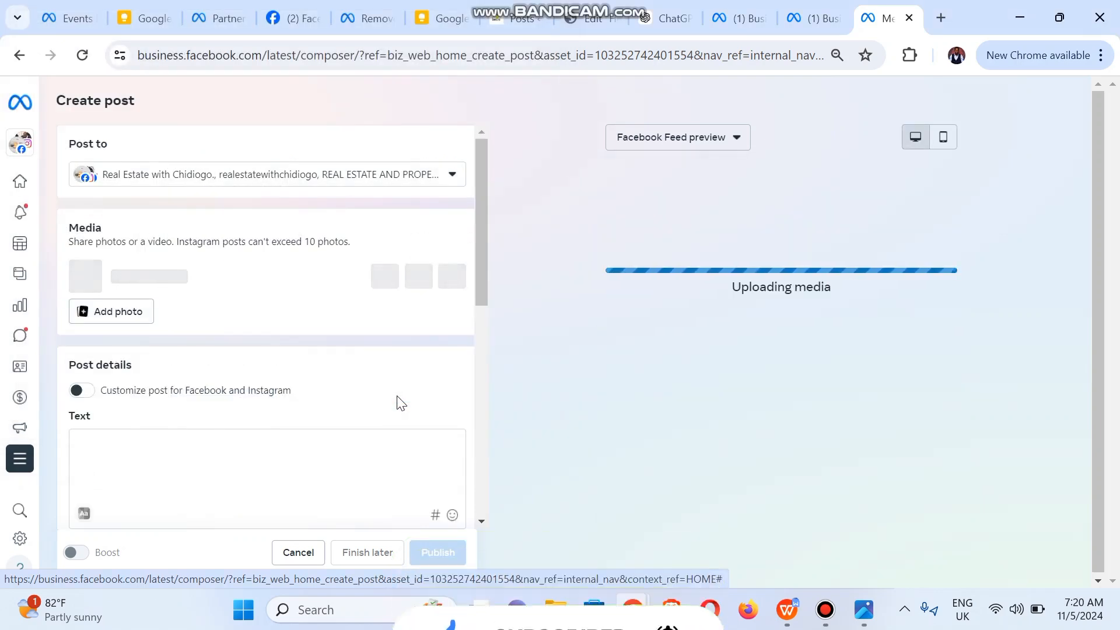
# - Paste the prepared Super Combo Promo caption about Gold Town Estate and the free 1.5KVA inverter air conditioner as the post text
pyautogui.click(100, 468)
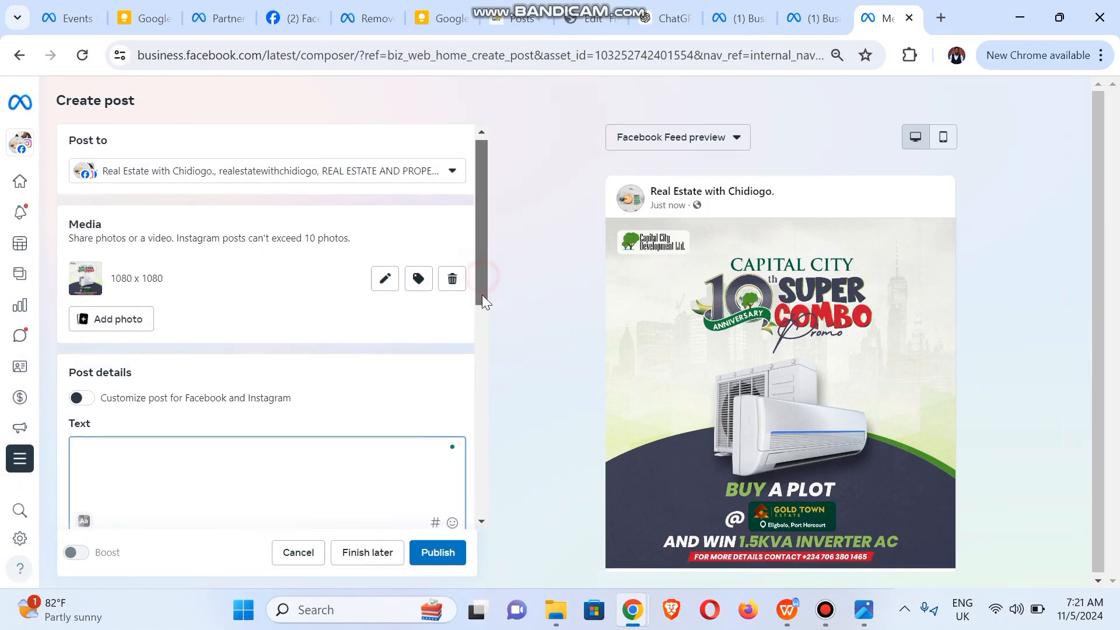
pyautogui.scroll(-1, 482, 295)
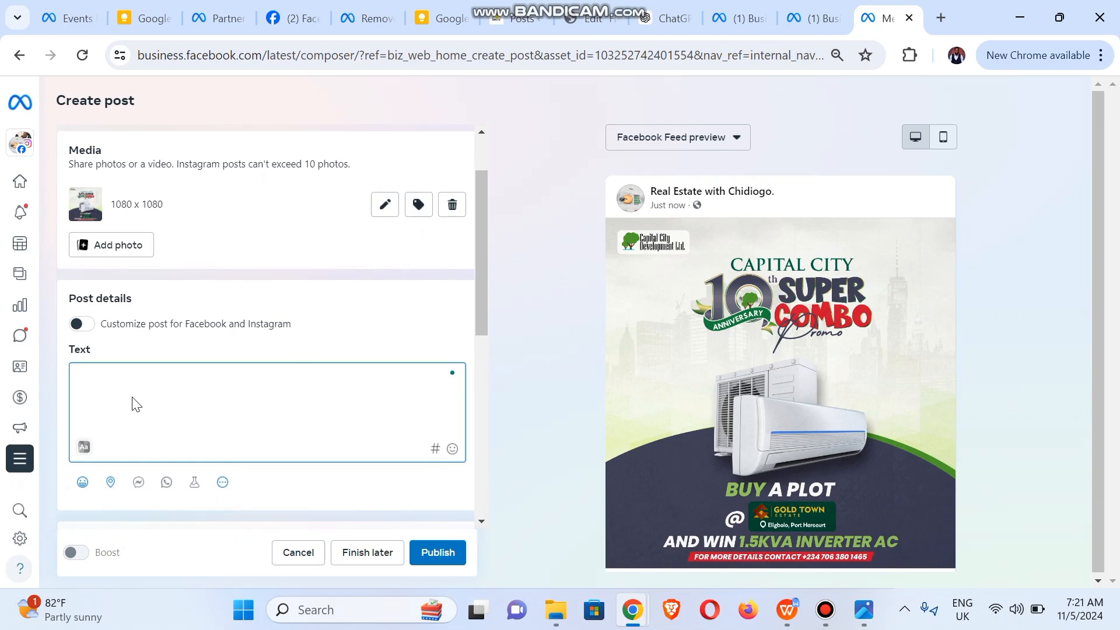
pyautogui.hotkey('ctrl', 'v')
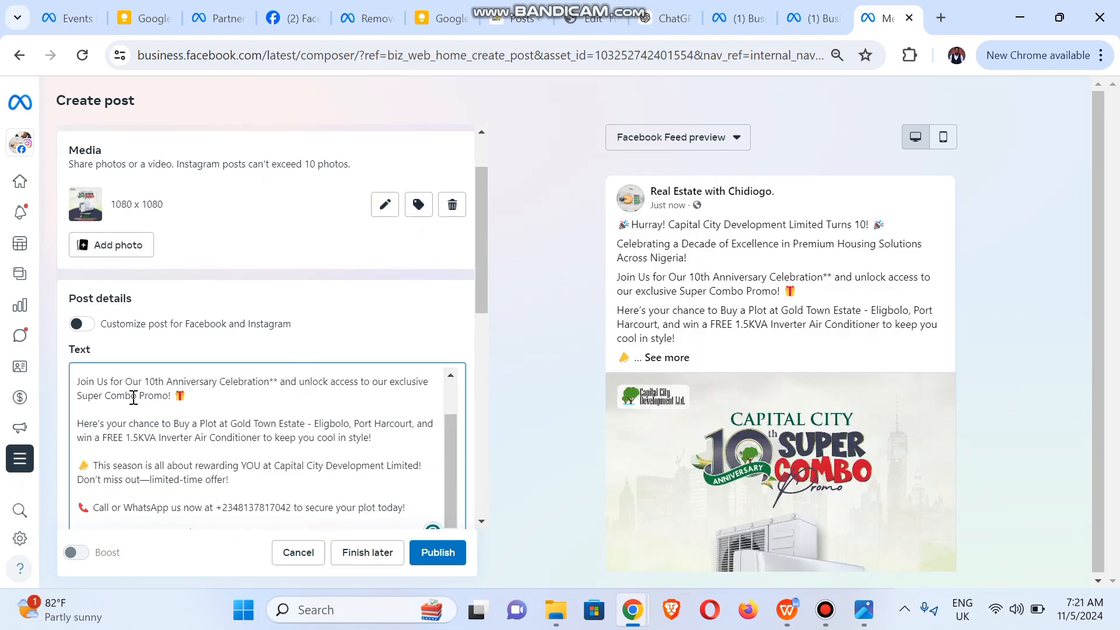
pyautogui.scroll(-1, 482, 269)
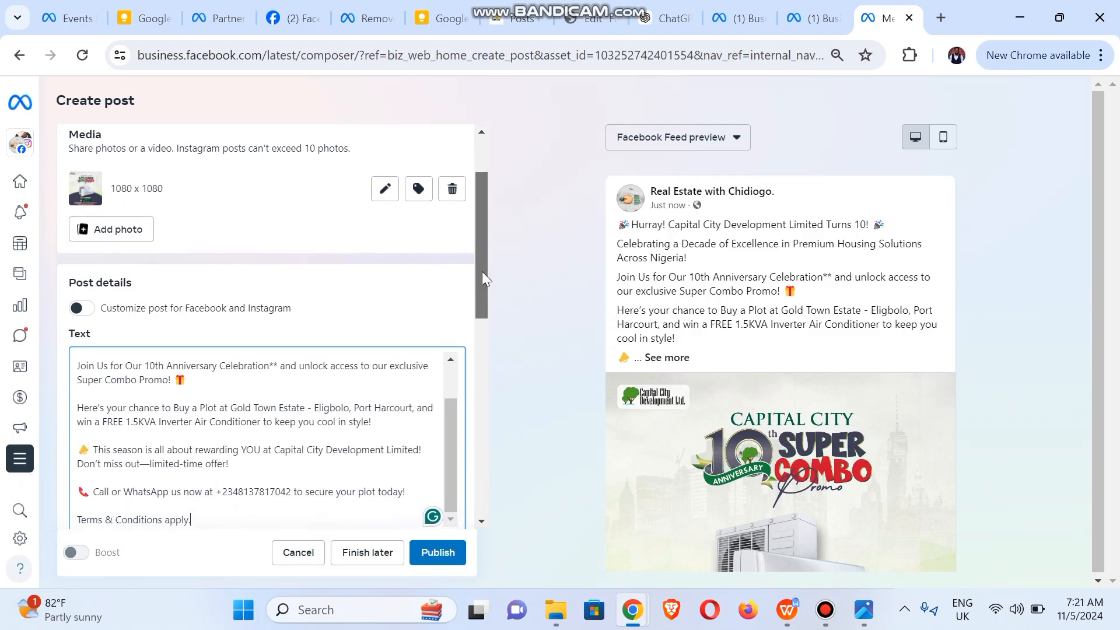
# - Turn on sharing the post to the Facebook story, keeping the Share always frequency and Public privacy
pyautogui.scroll(-1, 482, 271)
pyautogui.moveTo(481, 282); pyautogui.dragTo(474, 436)
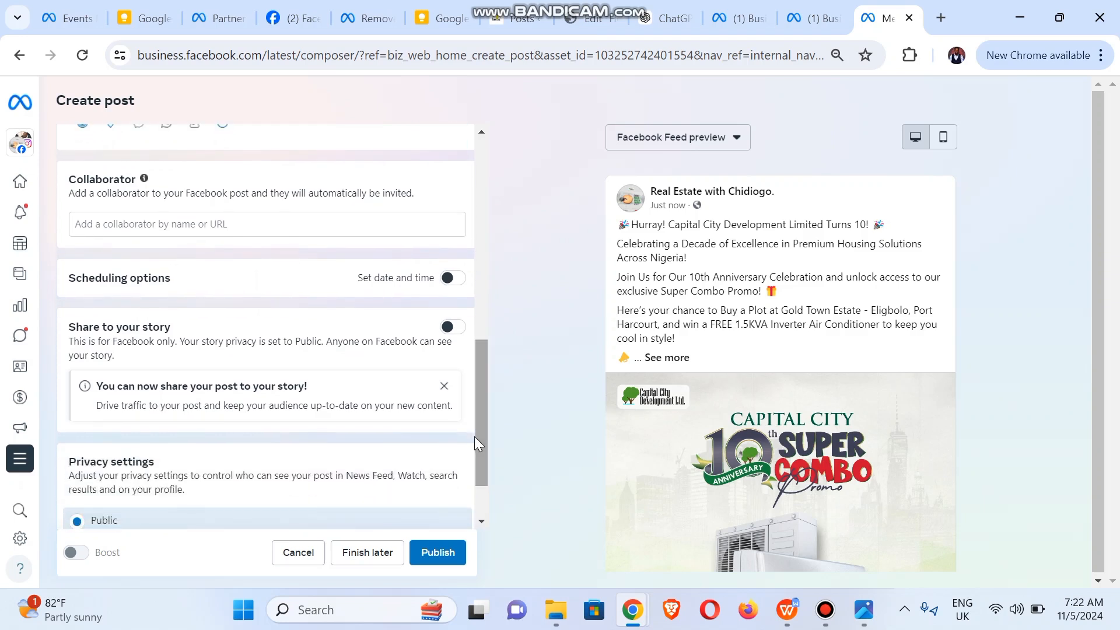
pyautogui.click(452, 328)
pyautogui.scroll(-2, 474, 488)
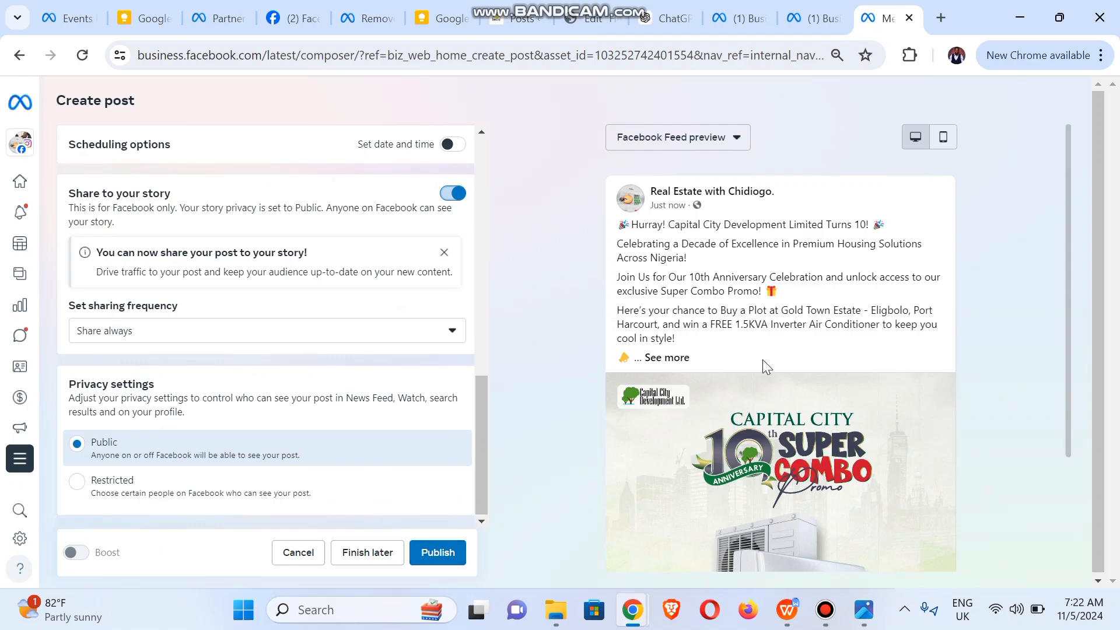
# - Check the feed preview, publish the Gold Town Estate post and decline boosting it
pyautogui.moveTo(1065, 340); pyautogui.dragTo(1064, 502)
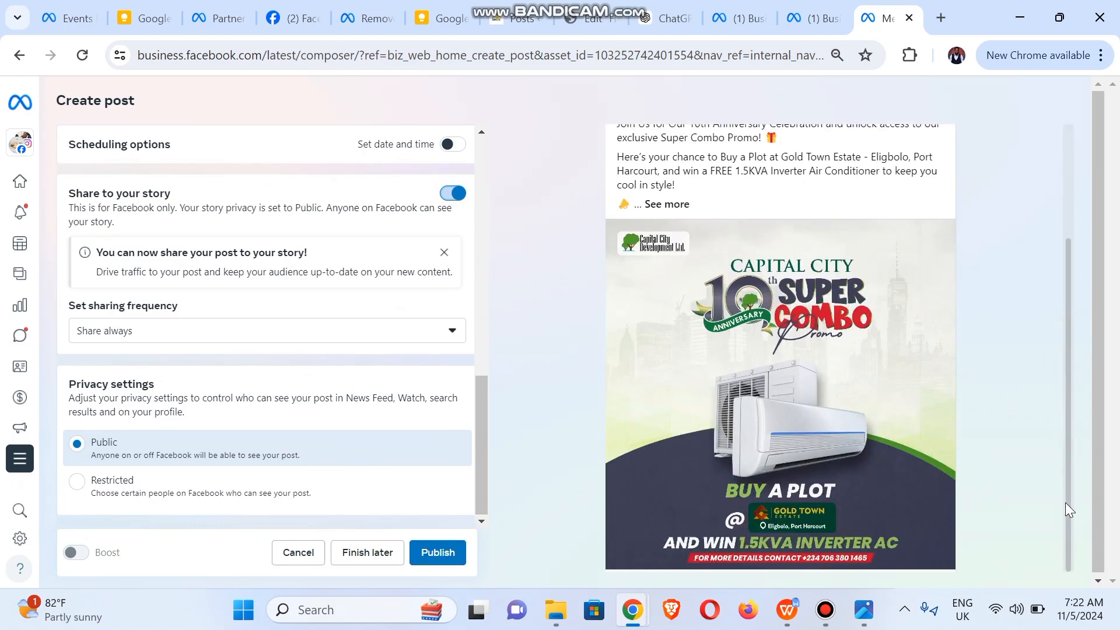
pyautogui.click(443, 553)
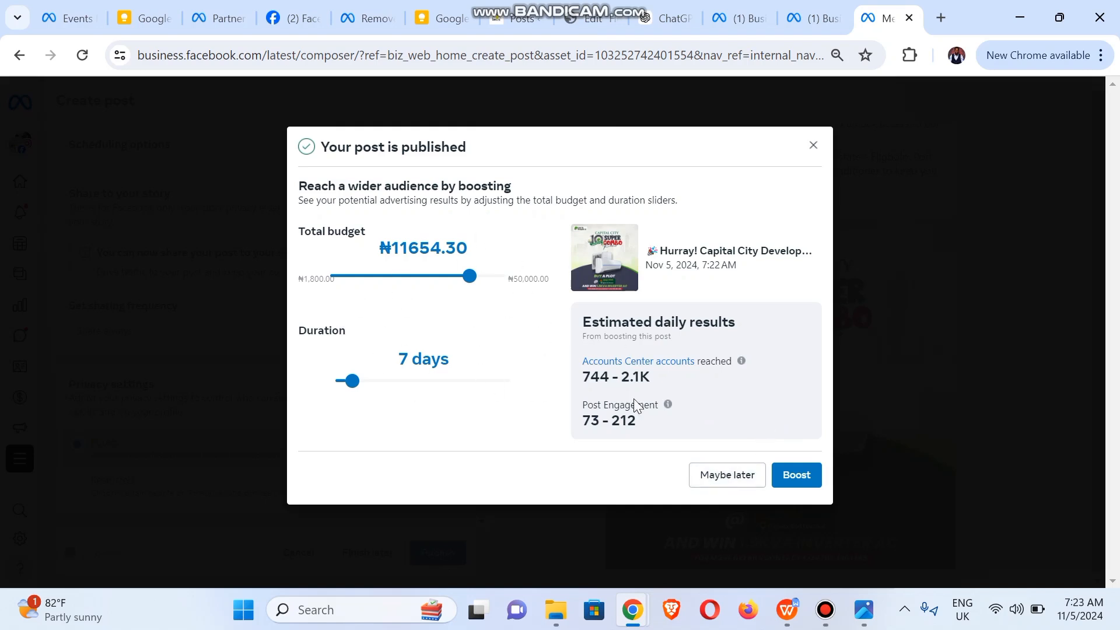
pyautogui.click(725, 476)
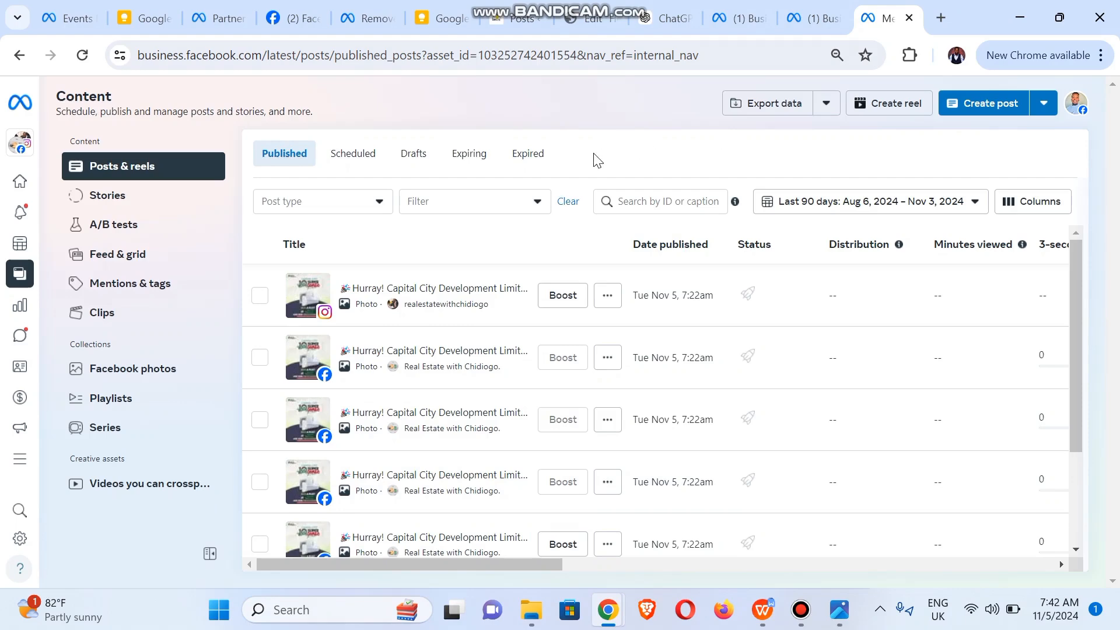
# - Create another post and add the photo IMG-20241026-WA0056 from Downloads
pyautogui.click(990, 108)
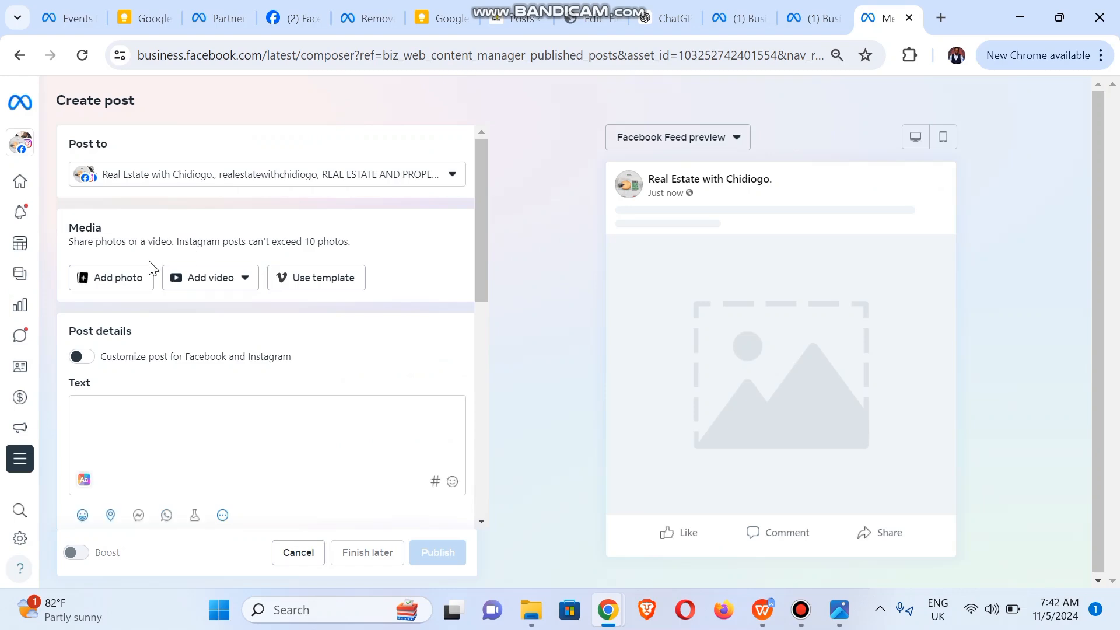
pyautogui.click(120, 276)
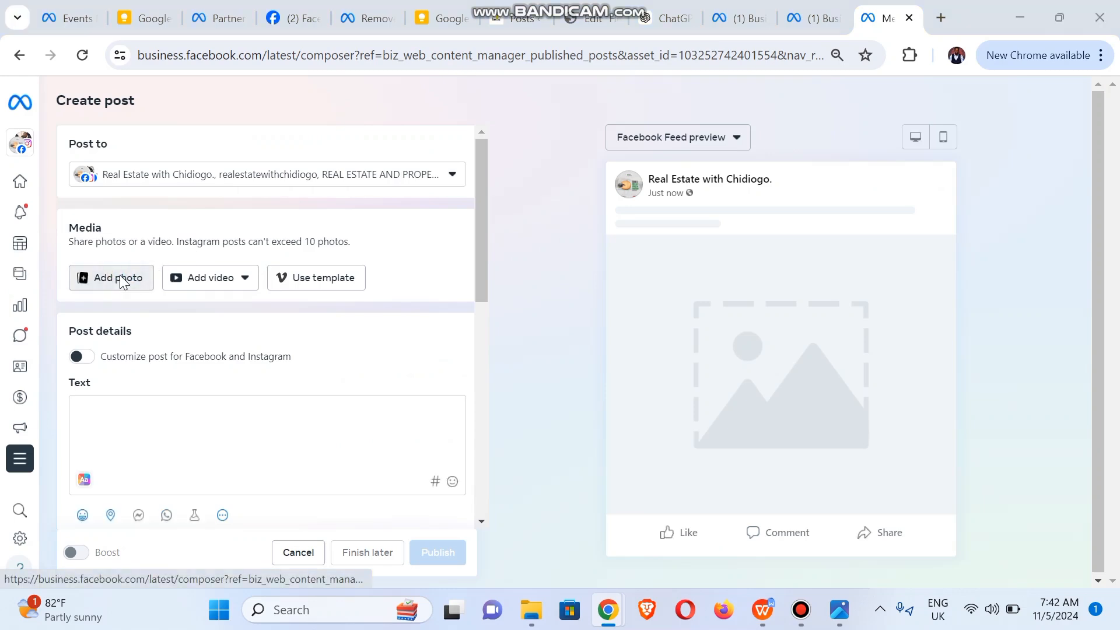
pyautogui.click(225, 163)
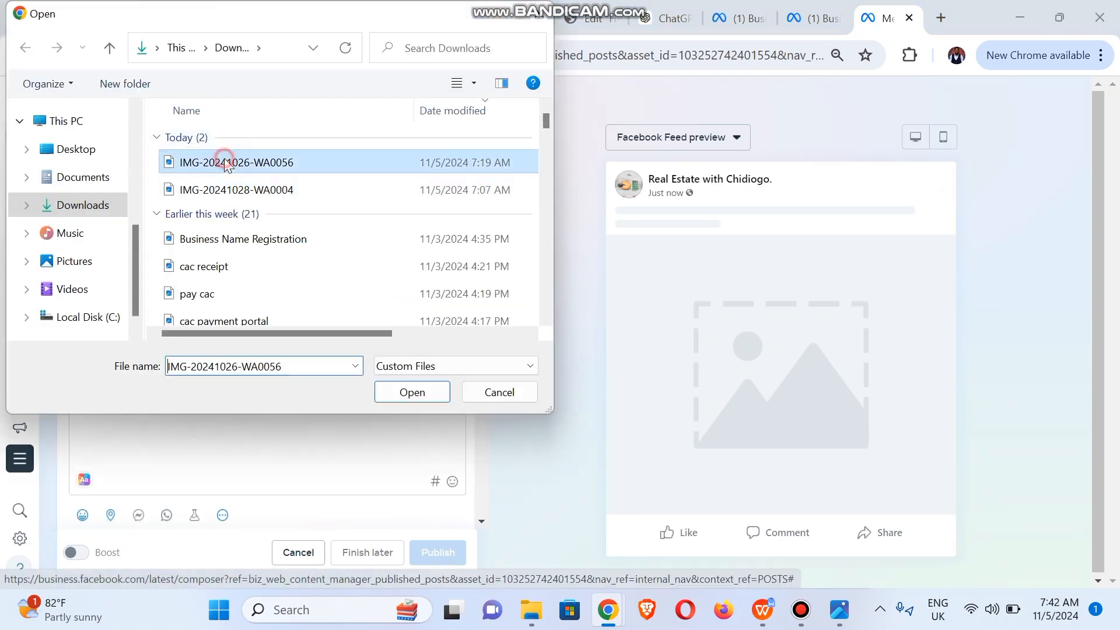
pyautogui.click(411, 393)
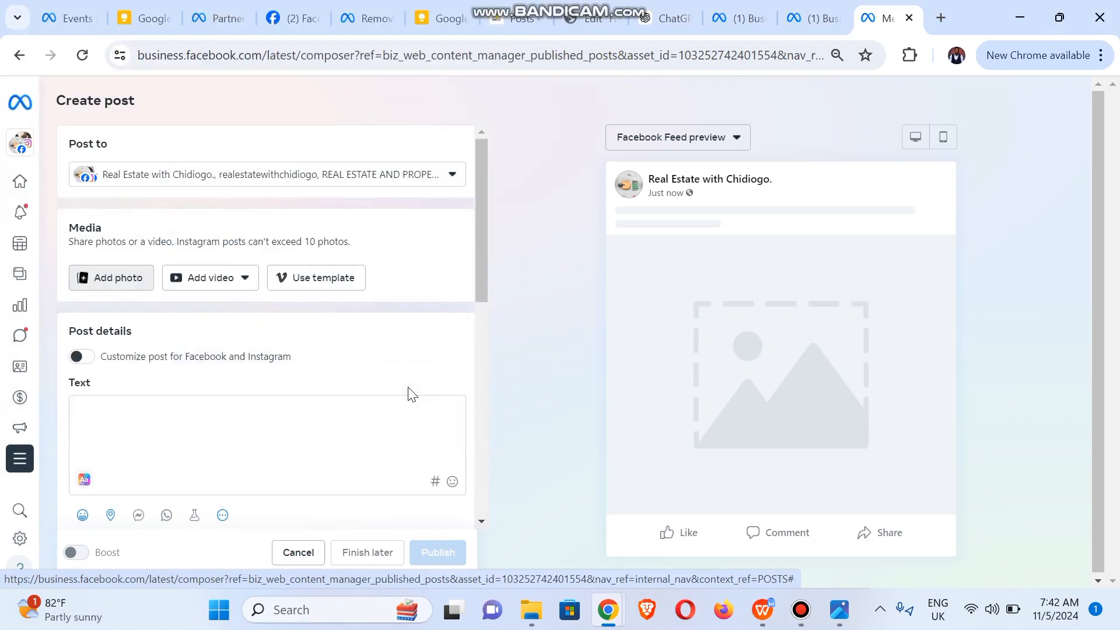
# - Paste the prepared caption about Newtown Haven Estate and the free 50KG bag of rice as the post text and review it
pyautogui.moveTo(477, 256); pyautogui.dragTo(482, 348)
pyautogui.click(161, 244)
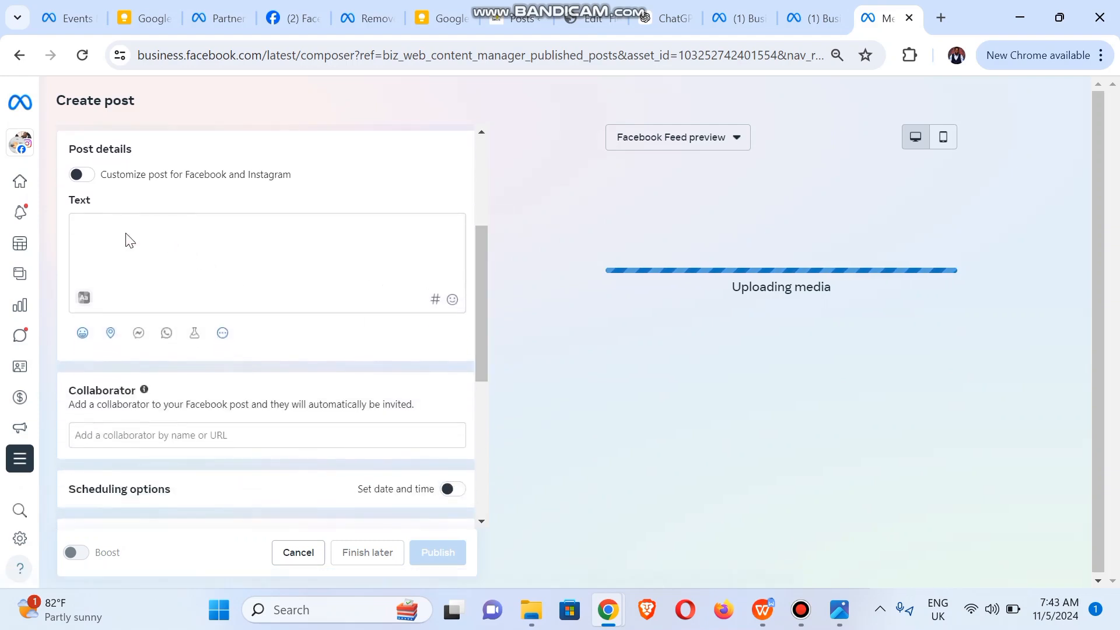
pyautogui.click(84, 220)
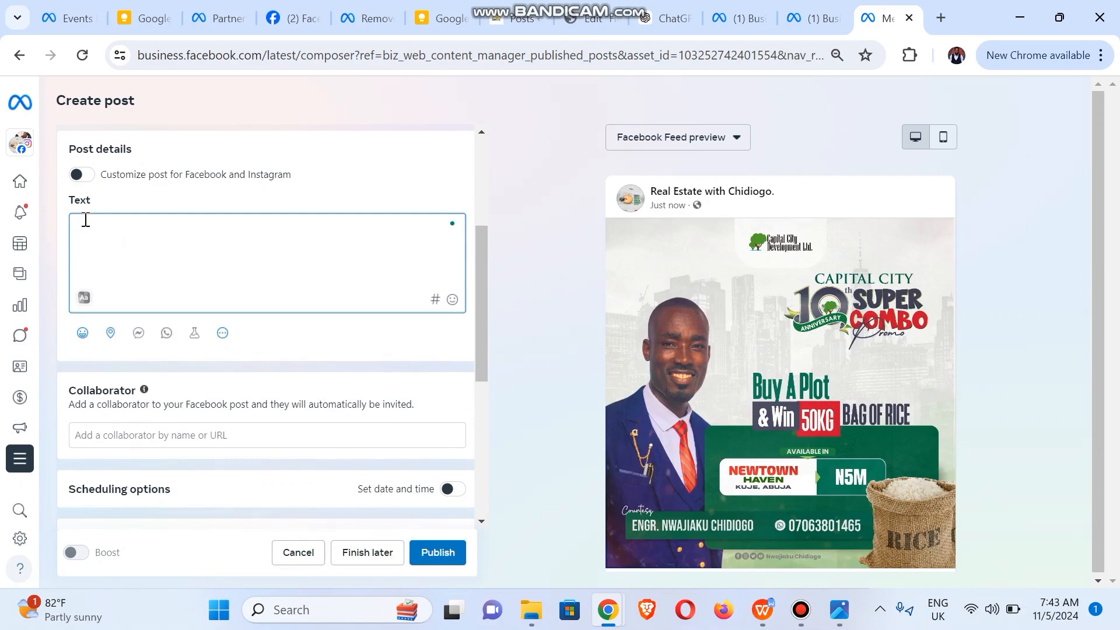
pyautogui.hotkey('ctrl', 'v')
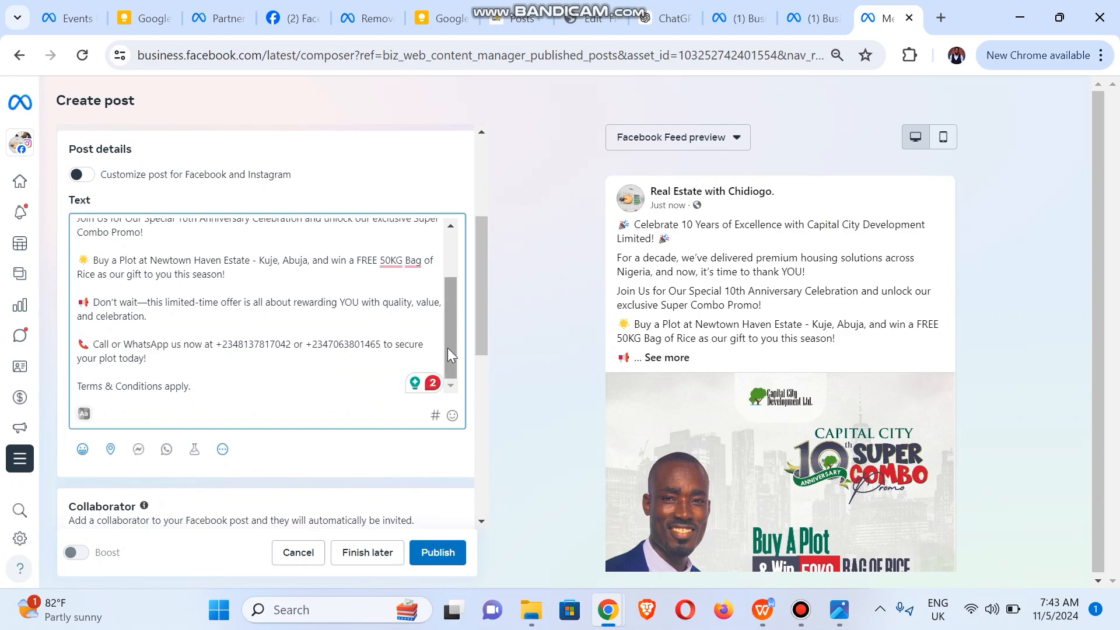
pyautogui.moveTo(447, 347); pyautogui.dragTo(446, 282)
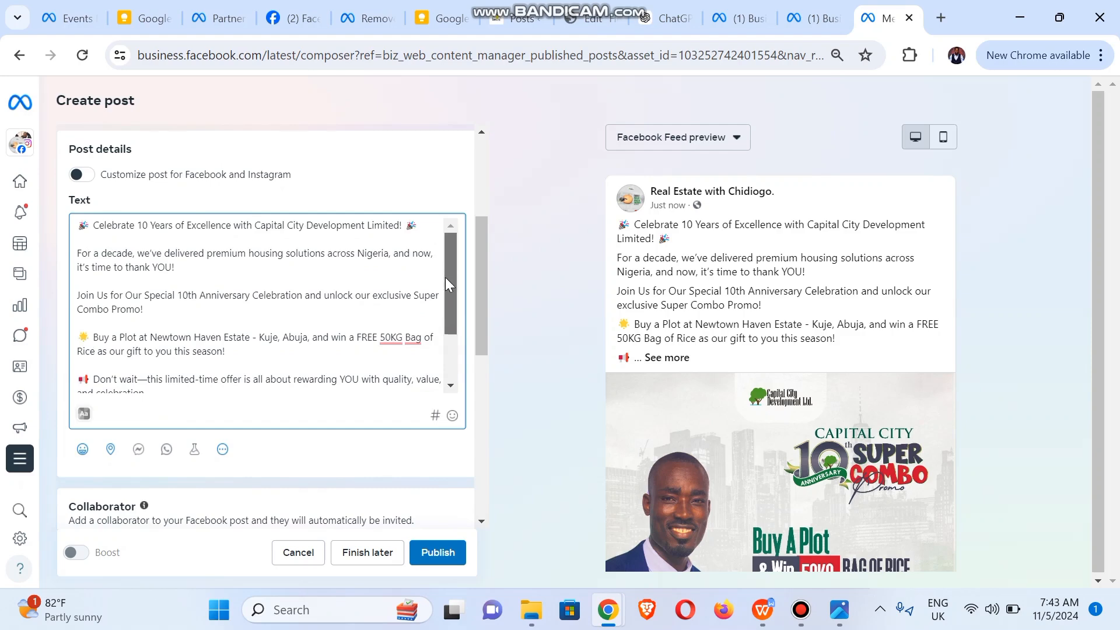
# - Publish the Newtown Haven Estate post with story sharing on and public privacy, and decline boosting it
pyautogui.scroll(-10, 446, 278)
pyautogui.scroll(-2, 492, 405)
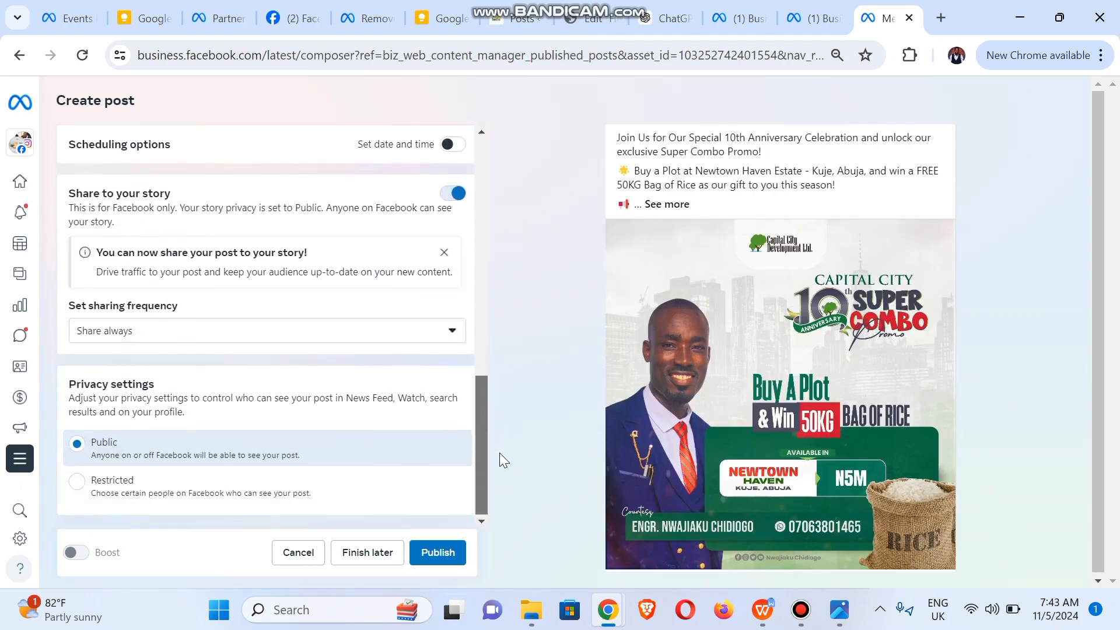
pyautogui.click(445, 554)
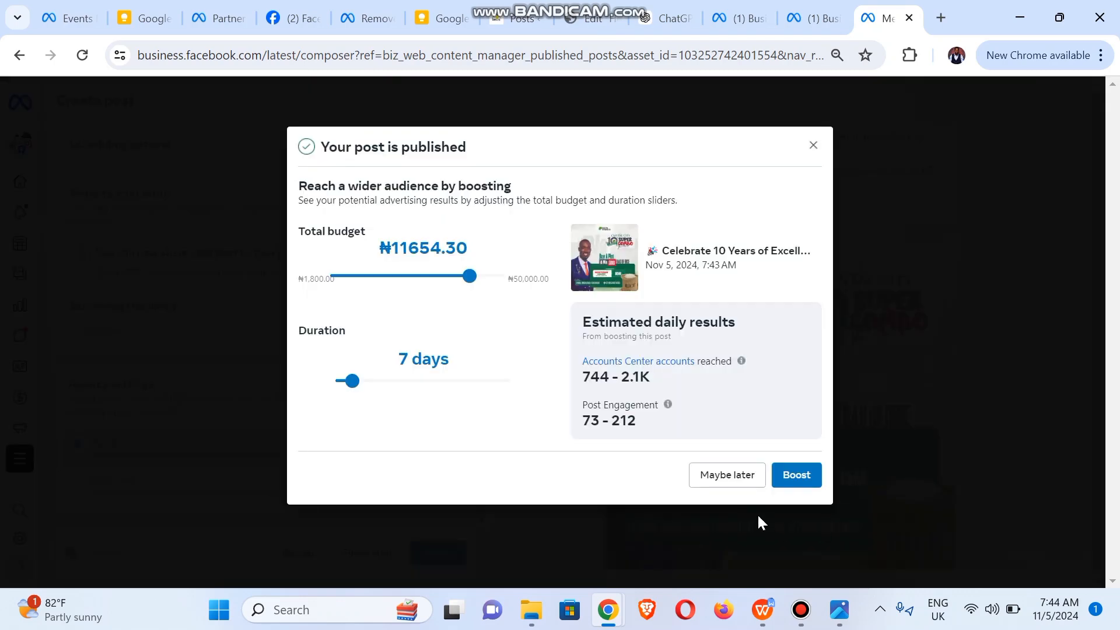
pyautogui.click(712, 477)
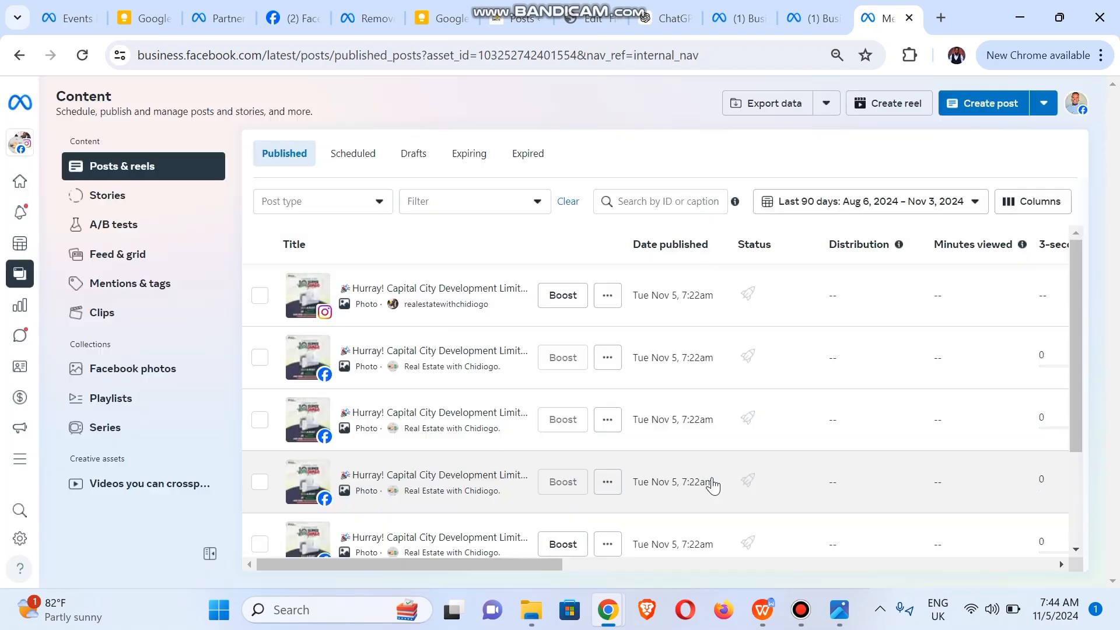